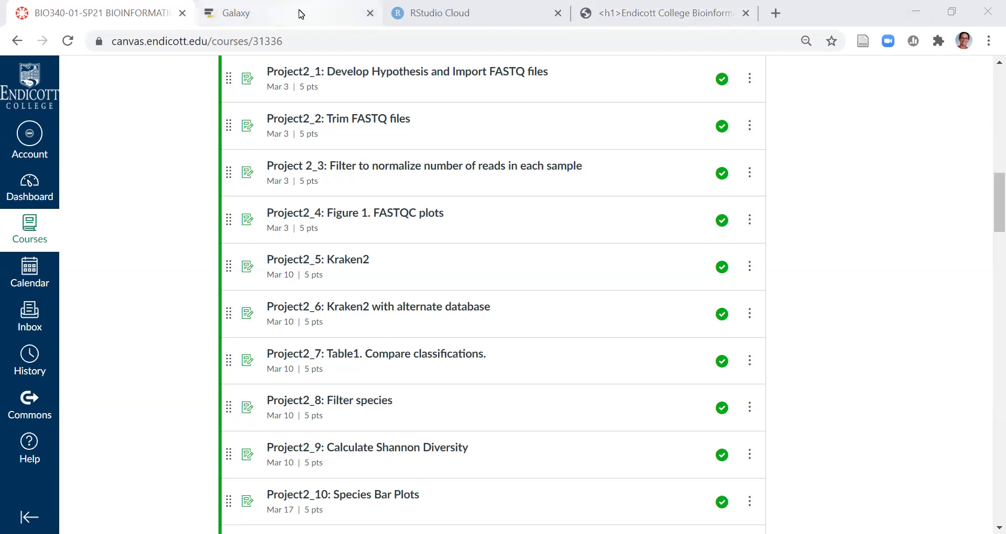
Switch to Galaxy, collapse the filtered adult FASTQ dataset 36 in the history, and open its attributes for editing.
{"action": "key", "text": "ctrl+Tab"}
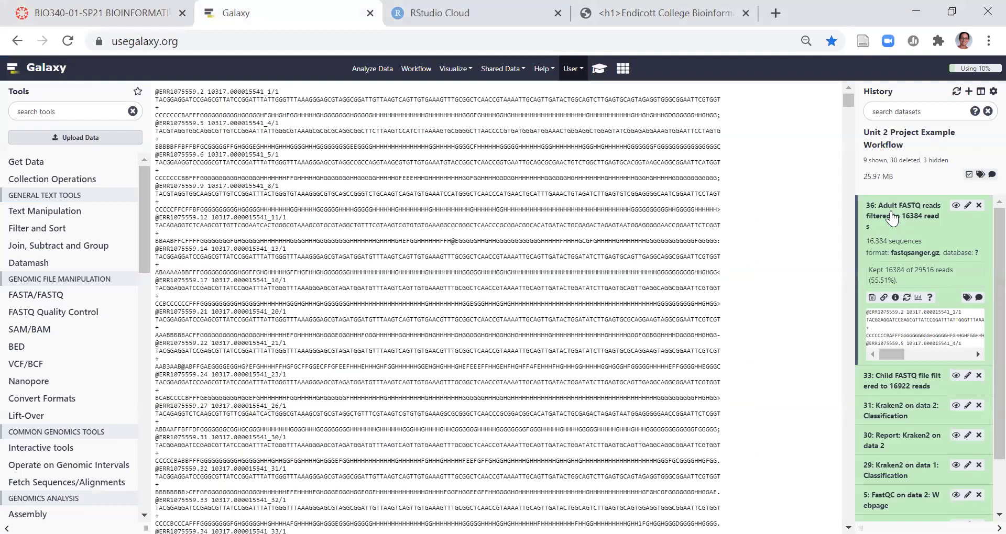
{"action": "left_click", "coordinate": [894, 219]}
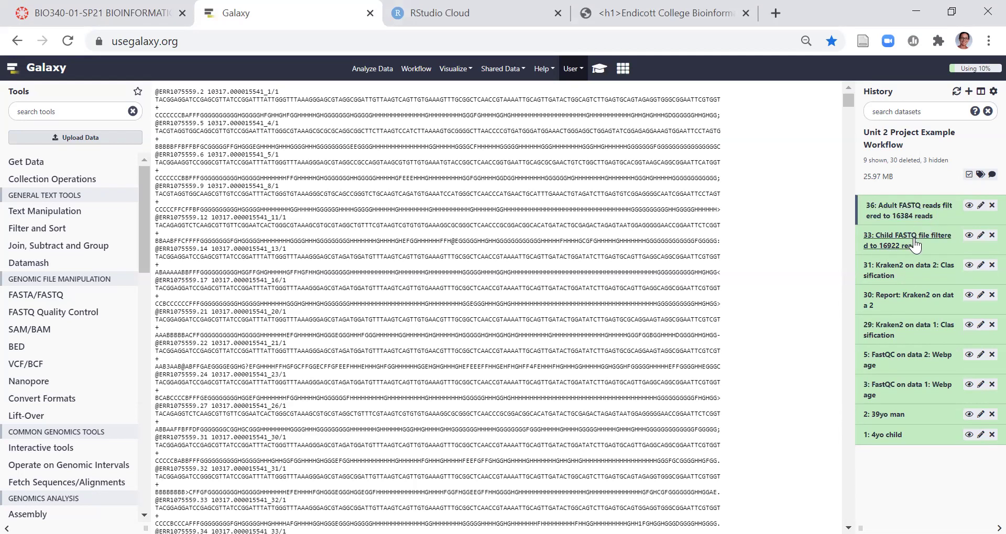
{"action": "left_click", "coordinate": [979, 206]}
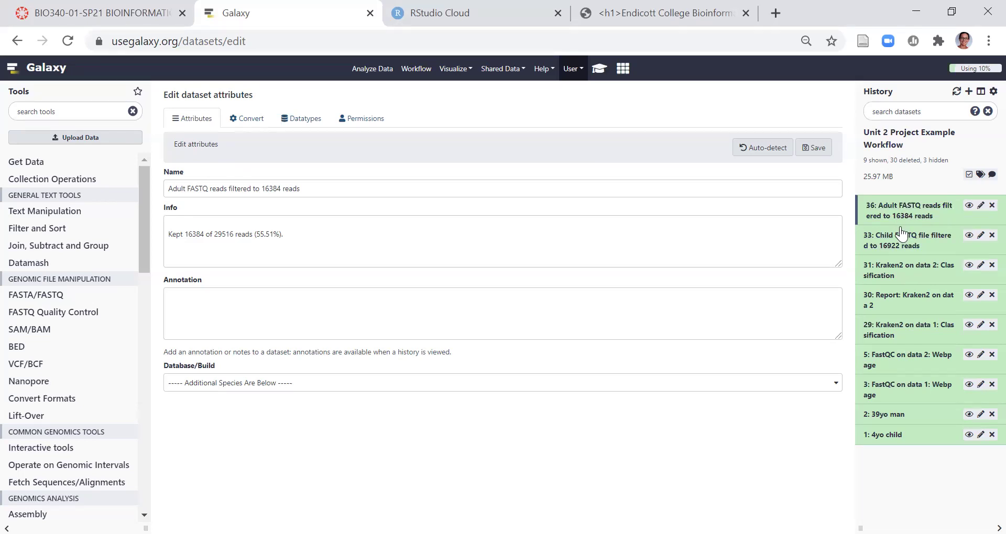
Open the Kraken2 tool and choose the filtered adult and child FASTQ datasets, 36 and 33, as multiple input sequences.
{"action": "left_click", "coordinate": [87, 118]}
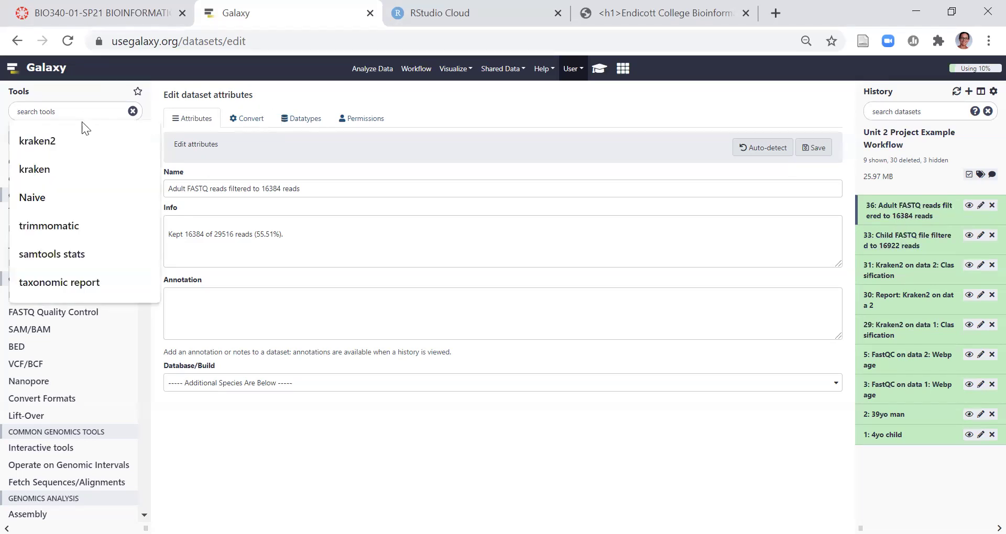
{"action": "left_click", "coordinate": [82, 140]}
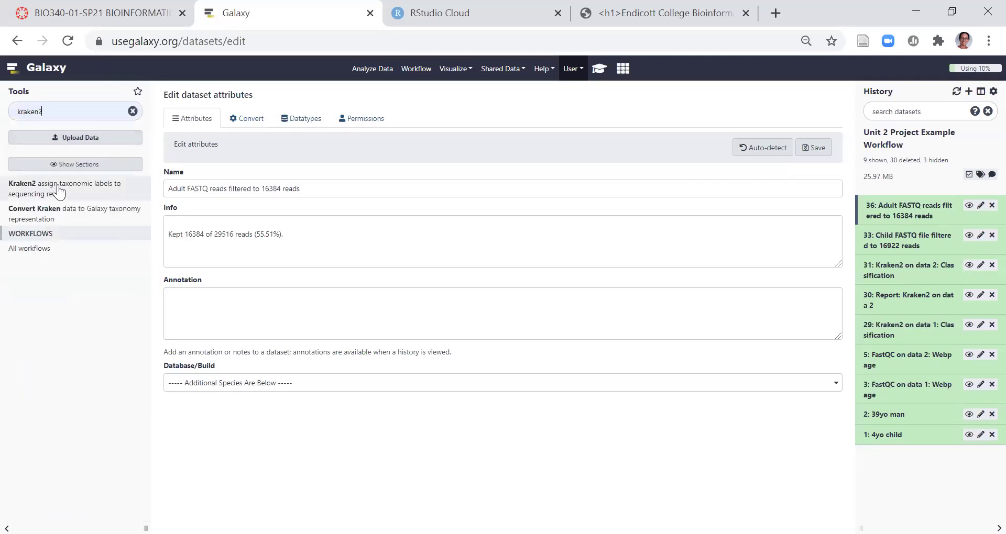
{"action": "left_click", "coordinate": [57, 190]}
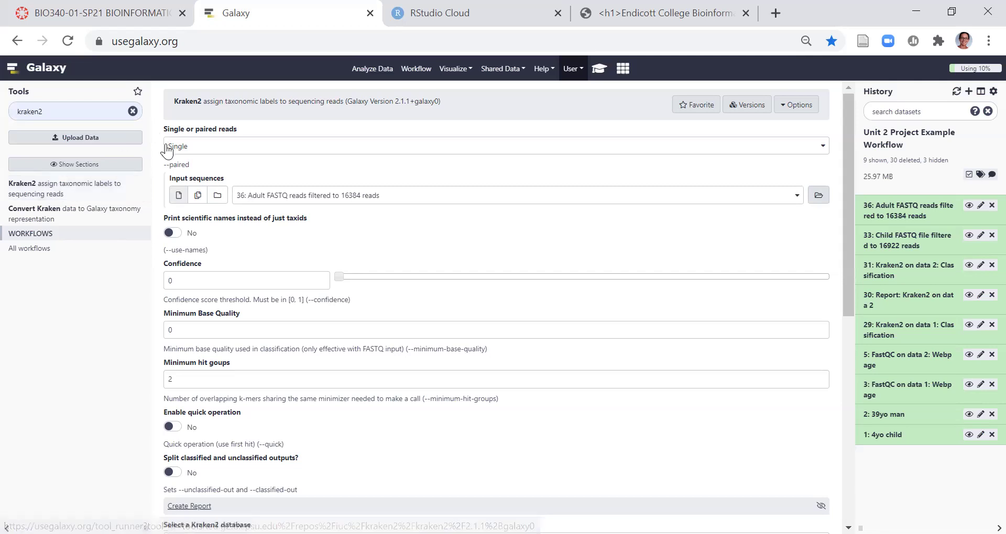
{"action": "left_click", "coordinate": [197, 195]}
{"action": "right_click", "coordinate": [281, 198]}
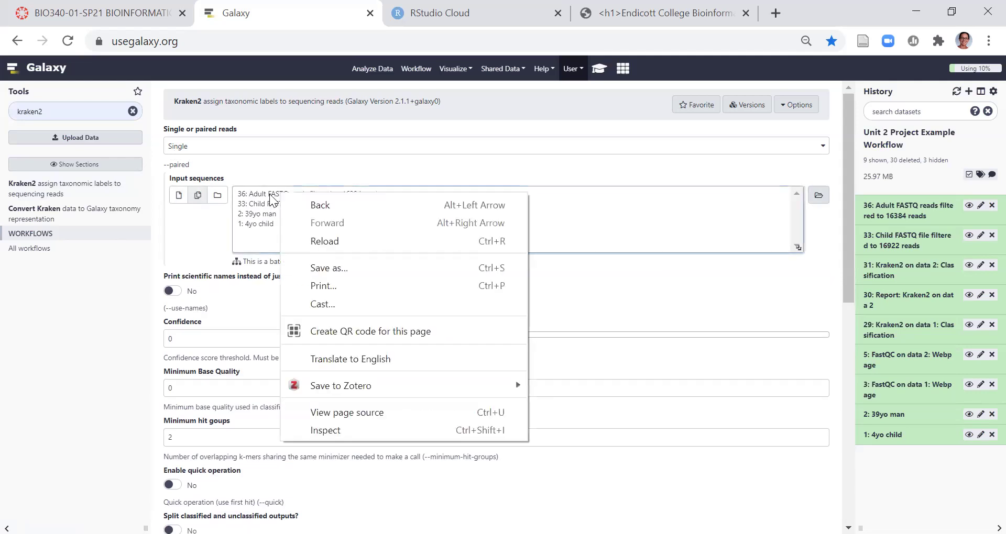
{"action": "left_click", "coordinate": [278, 195]}
{"action": "left_click", "coordinate": [270, 205], "text": "ctrl"}
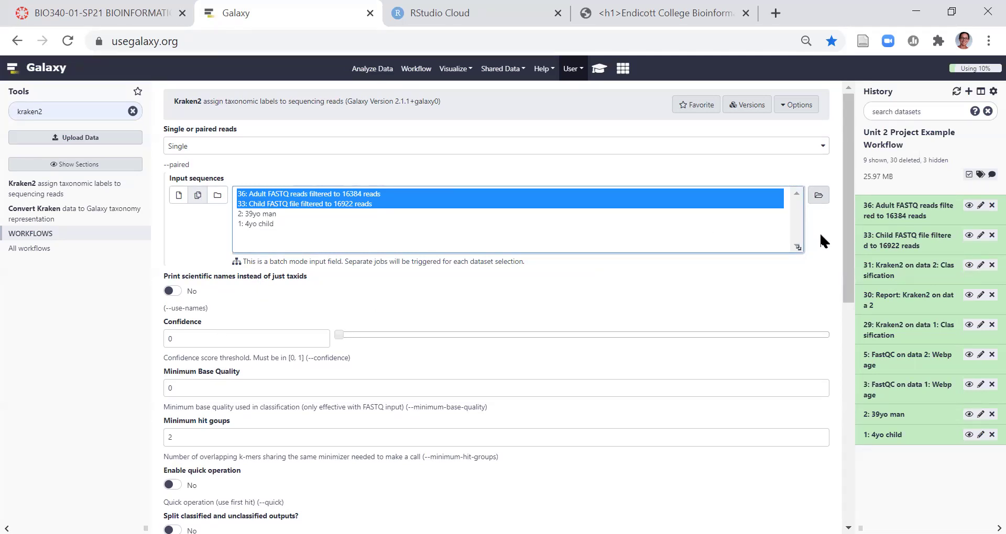
Enable the Kraken2 report with aggregate counts per clade and format it like Kraken 1's kraken-mpa-report.
{"action": "left_click_drag", "start_coordinate": [846, 237], "coordinate": [840, 375]}
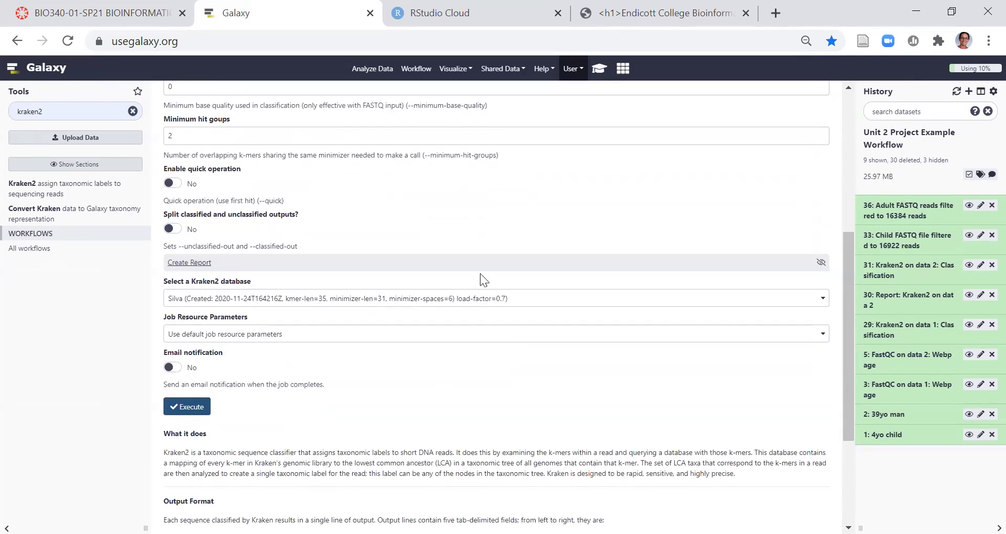
{"action": "left_click", "coordinate": [202, 266]}
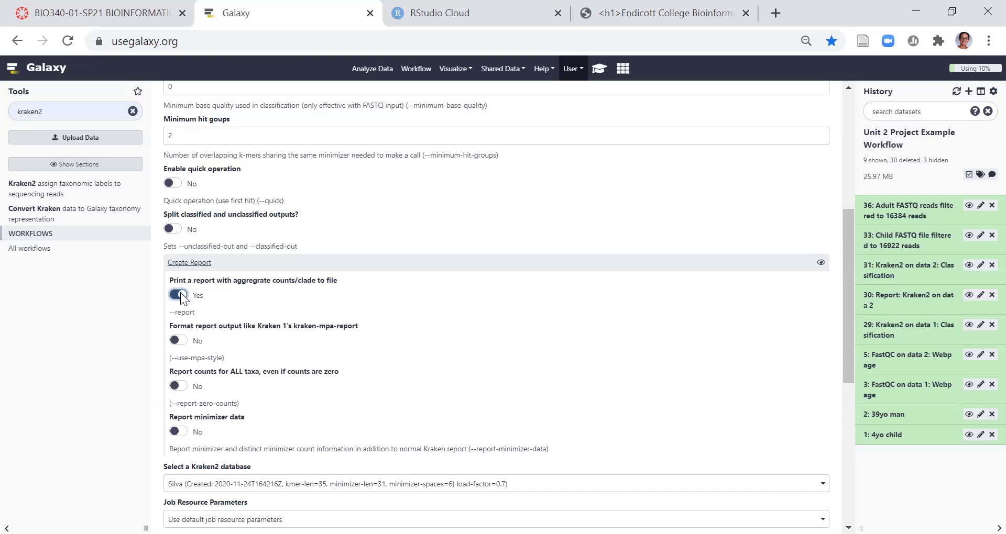
{"action": "left_click", "coordinate": [182, 339]}
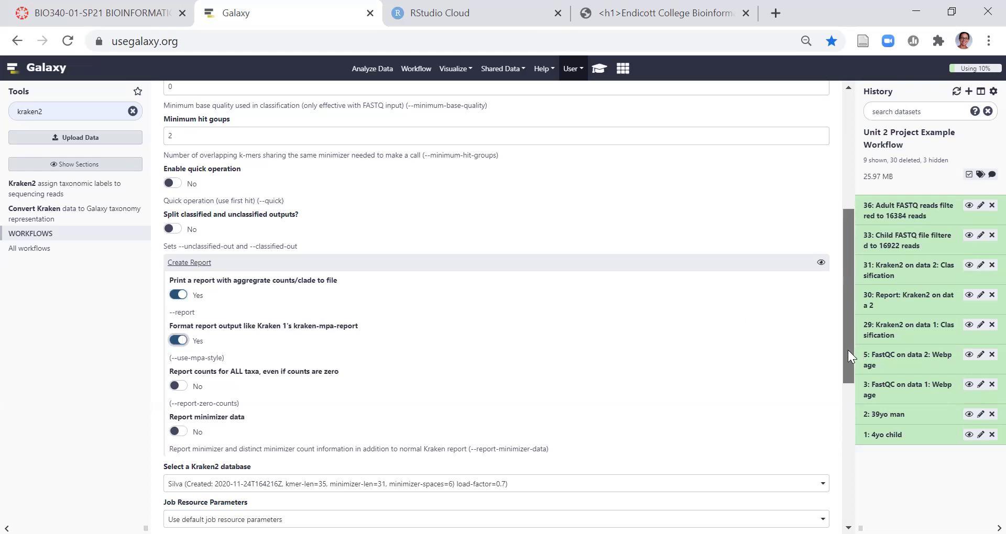
Set the Kraken2 database to Standard (Created: 2020-11-26T021706Z) and execute the tool.
{"action": "scroll", "coordinate": [848, 350], "scroll_direction": "down", "scroll_amount": 2}
{"action": "left_click", "coordinate": [570, 358]}
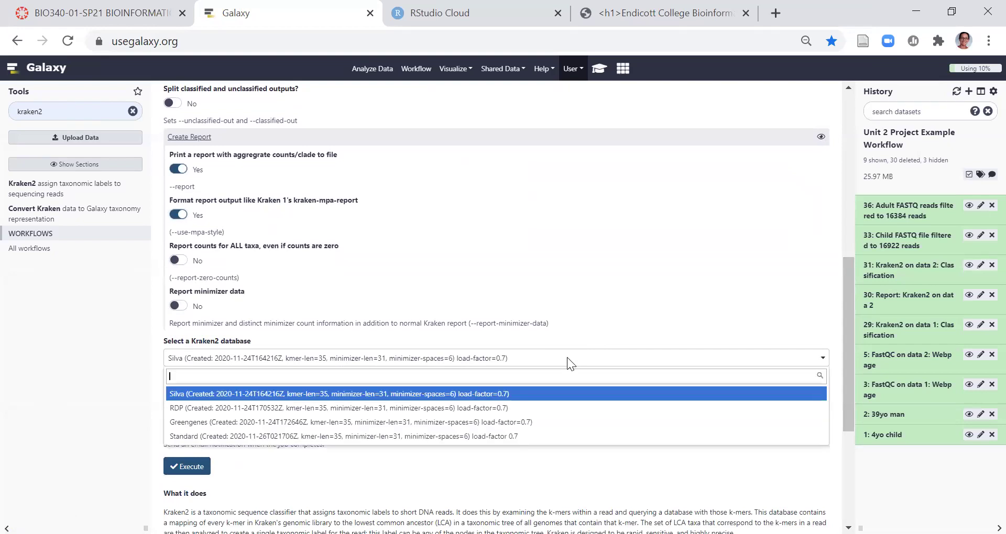
{"action": "left_click", "coordinate": [500, 436]}
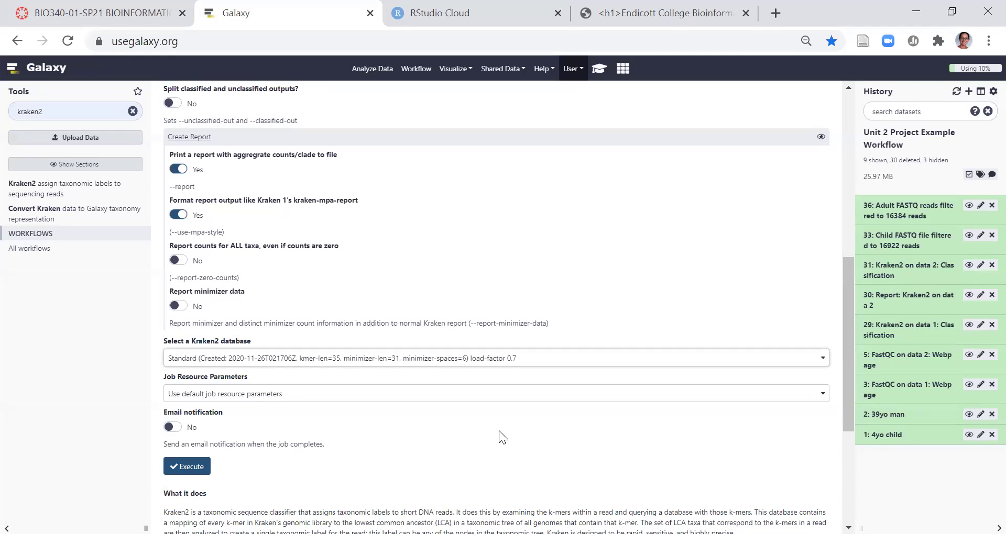
{"action": "left_click", "coordinate": [203, 468]}
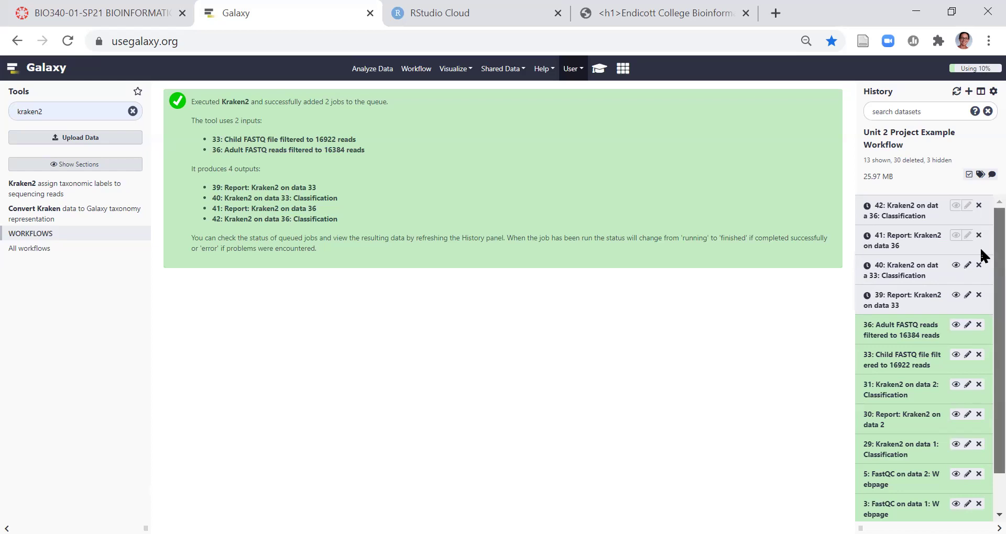
Expand history dataset 30, the Kraken2 report on data 2, and download it as a tabular file.
{"action": "scroll", "coordinate": [981, 273], "scroll_direction": "down", "scroll_amount": 2}
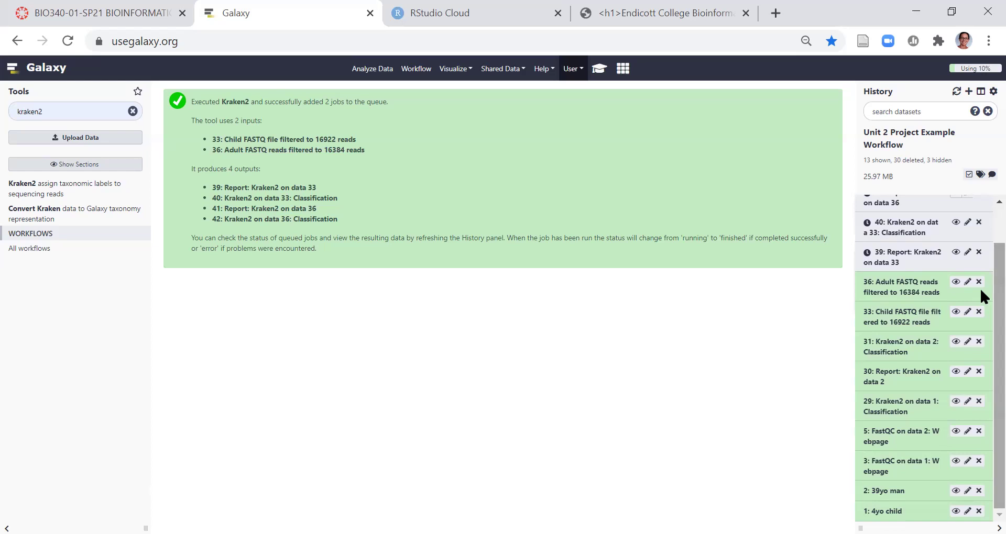
{"action": "left_click", "coordinate": [885, 381]}
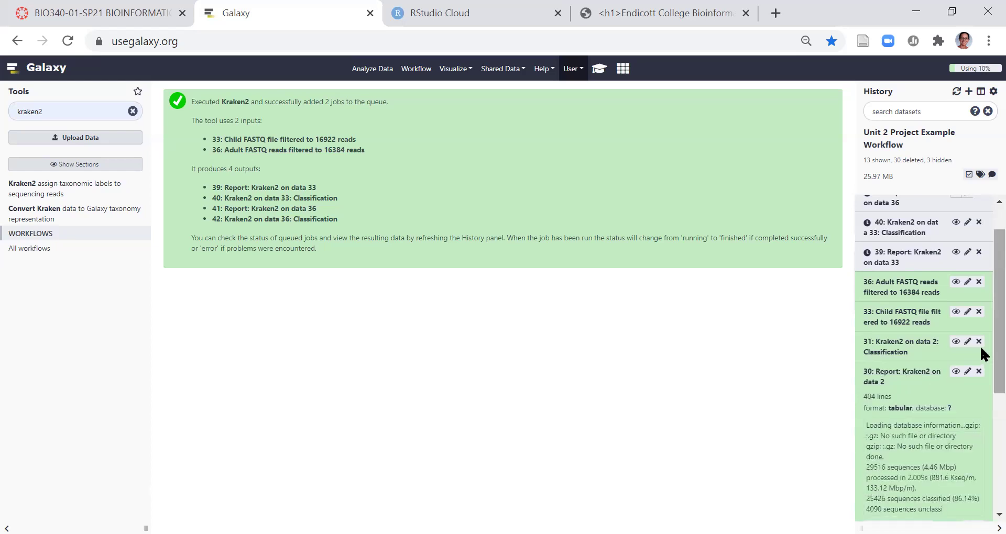
{"action": "scroll", "coordinate": [981, 388], "scroll_direction": "down", "scroll_amount": 1}
{"action": "scroll", "coordinate": [981, 398], "scroll_direction": "down", "scroll_amount": 3}
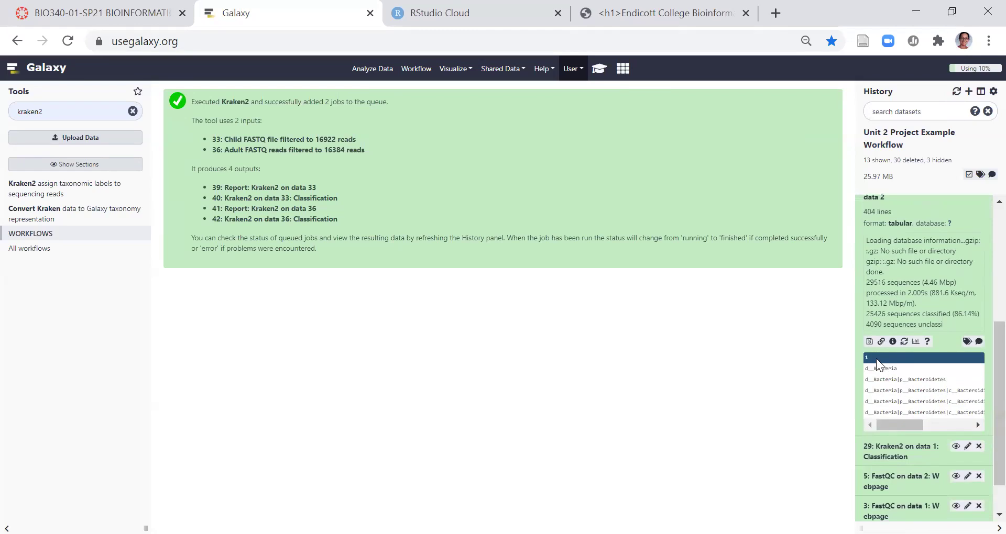
{"action": "left_click", "coordinate": [870, 344]}
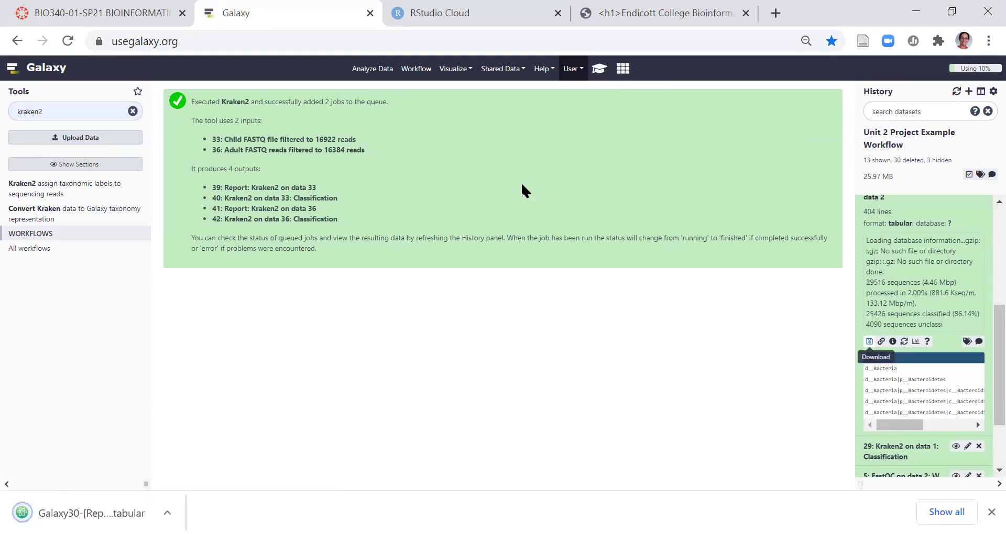
Switch to RStudio Cloud and clear the old file name from the read.table call in FilterTax.Rmd, leaving empty single quotes.
{"action": "left_click", "coordinate": [513, 7]}
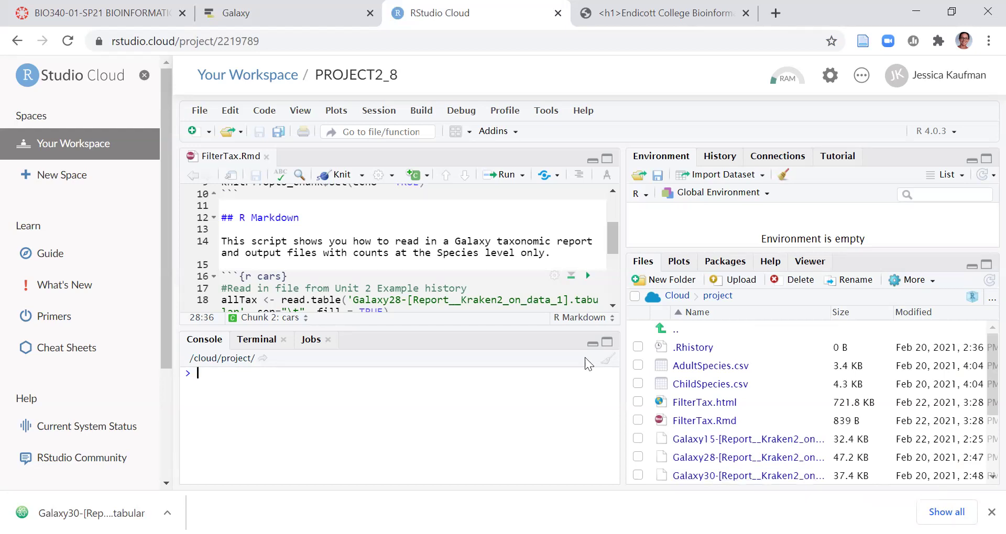
{"action": "left_click_drag", "start_coordinate": [352, 300], "coordinate": [533, 297]}
{"action": "key", "text": "BackSpace"}
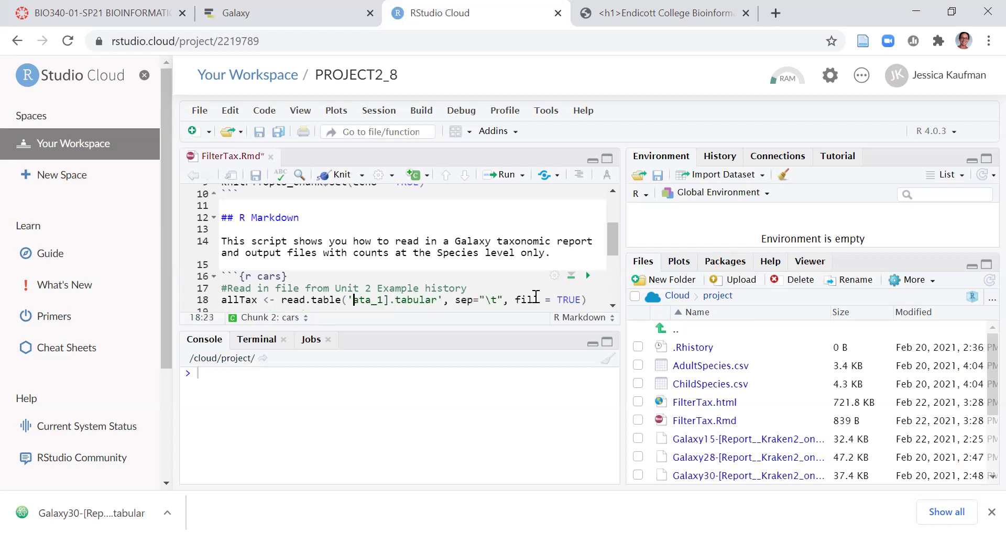
{"action": "key", "text": "BackSpace"}
{"action": "key", "text": "BackSpace"}
{"action": "key", "text": "Delete"}
{"action": "key", "text": "Delete"}
{"action": "type", "text": "("}
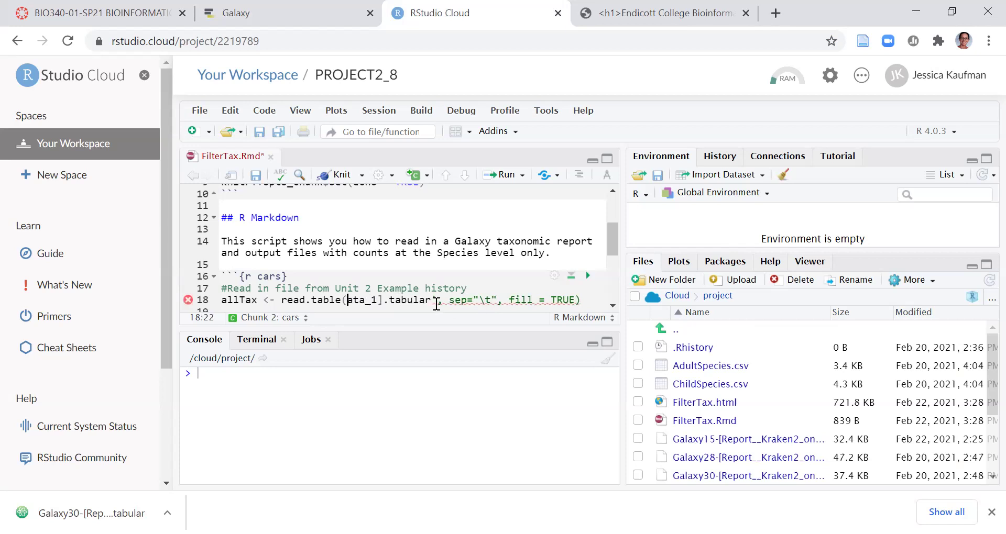
{"action": "left_click_drag", "start_coordinate": [431, 300], "coordinate": [349, 304]}
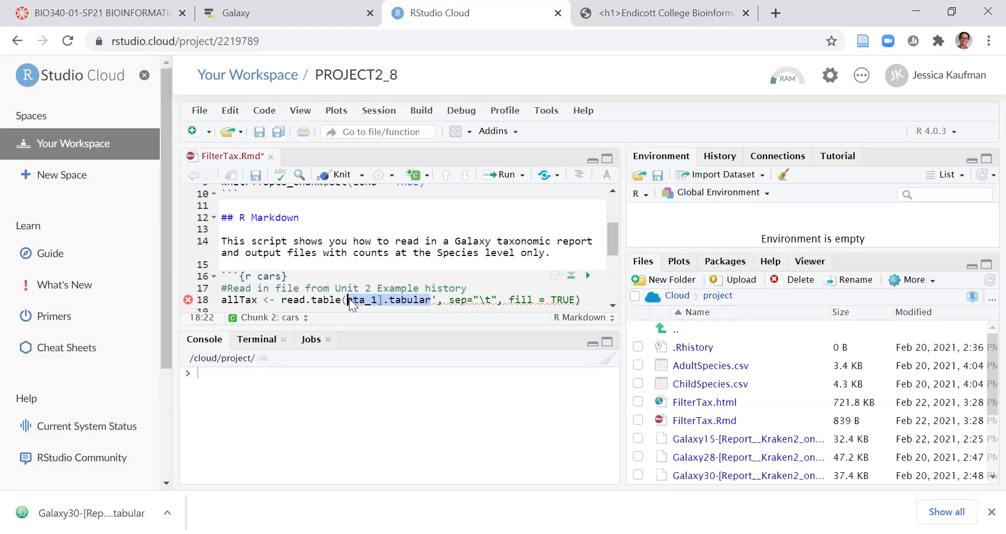
{"action": "key", "text": "BackSpace"}
{"action": "type", "text": "'"}
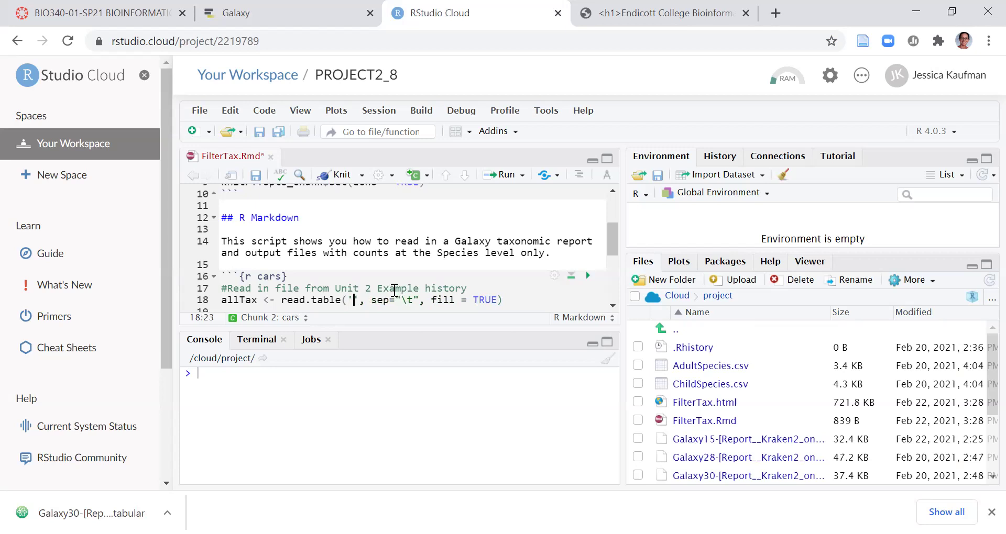
Enter Galaxy30-[Report__Kraken2_on_data_2].tabular as the file name in the read.table call.
{"action": "type", "text": "Ga"}
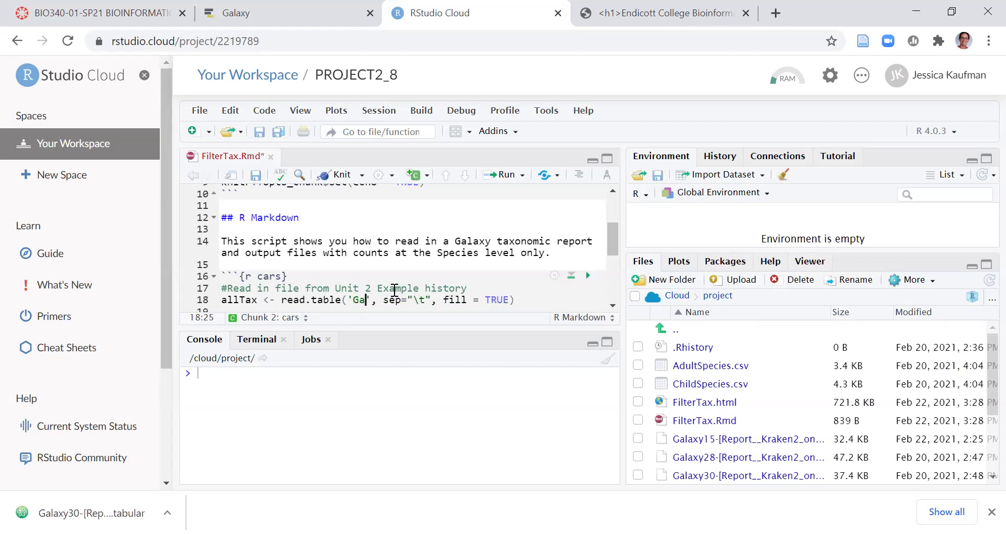
{"action": "type", "text": "laxy"}
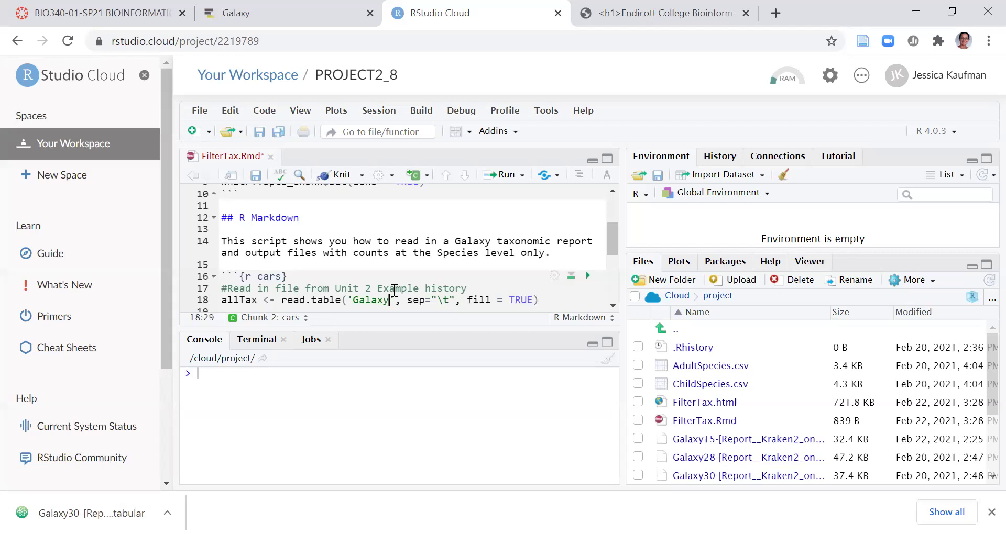
{"action": "type", "text": "30"}
{"action": "key", "text": "Tab"}
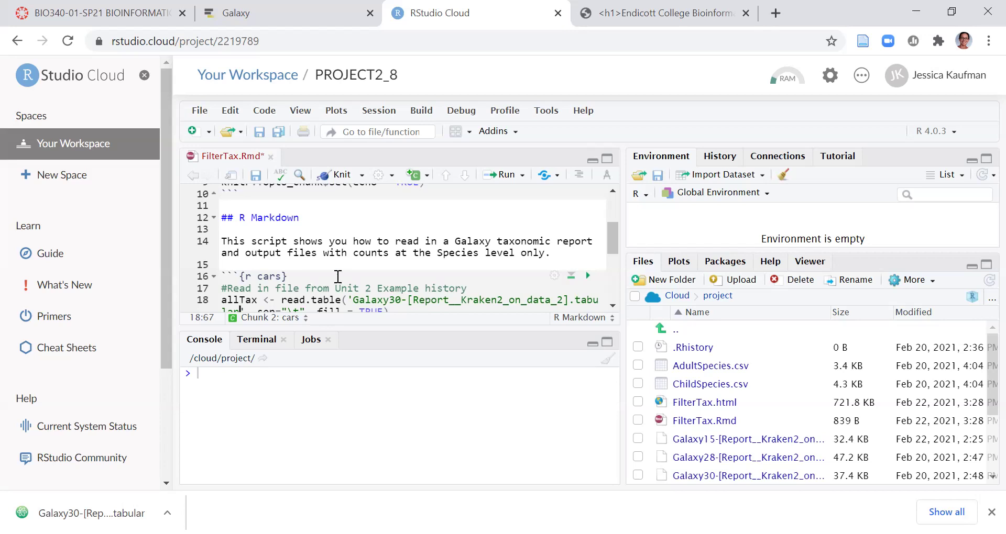
Save FilterTax.Rmd and run the current chunk.
{"action": "key", "text": "ctrl+s"}
{"action": "left_click", "coordinate": [506, 175]}
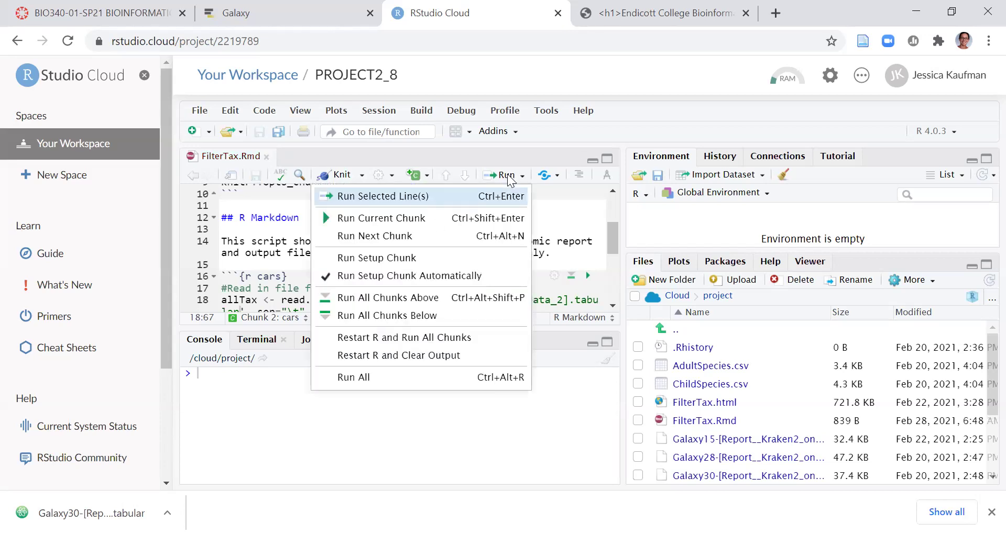
{"action": "left_click", "coordinate": [432, 218]}
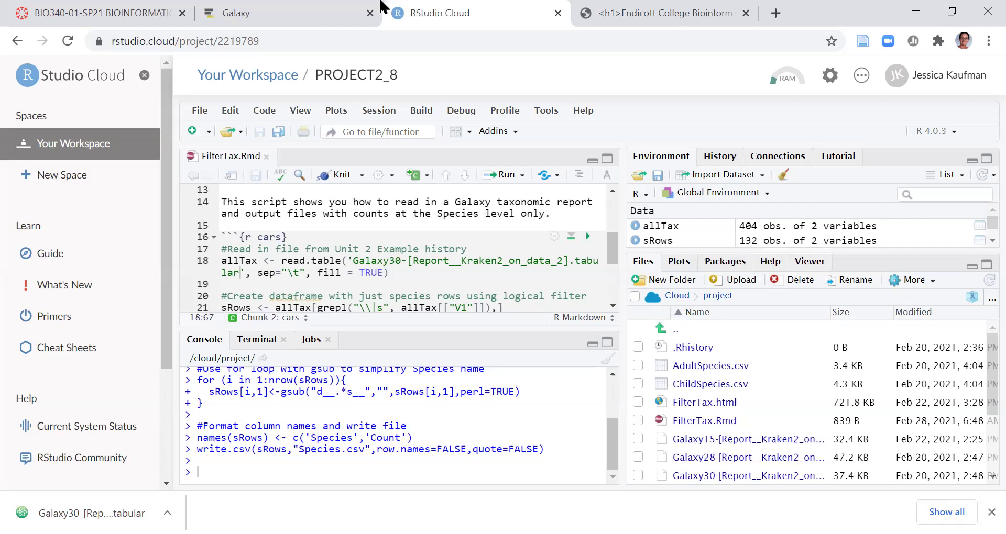
Check the line count of the Kraken2 report on data 2 in Galaxy, and return to RStudio Cloud.
{"action": "left_click", "coordinate": [290, 8]}
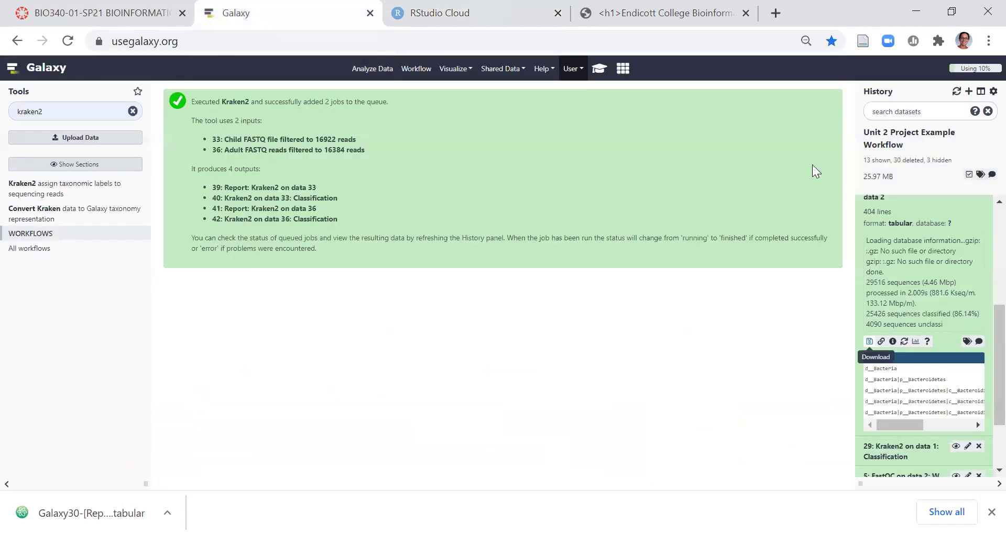
{"action": "left_click_drag", "start_coordinate": [893, 214], "coordinate": [863, 215]}
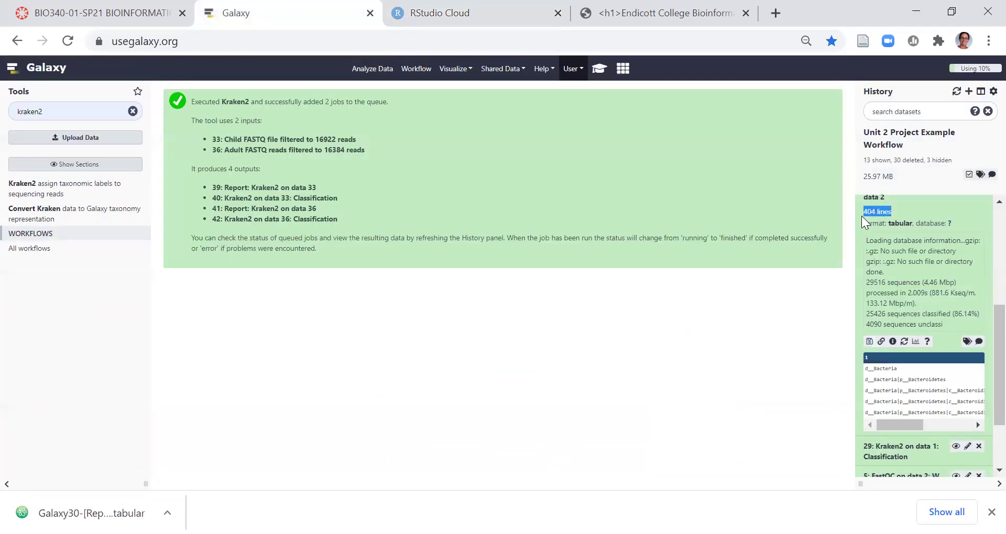
{"action": "left_click", "coordinate": [451, 15]}
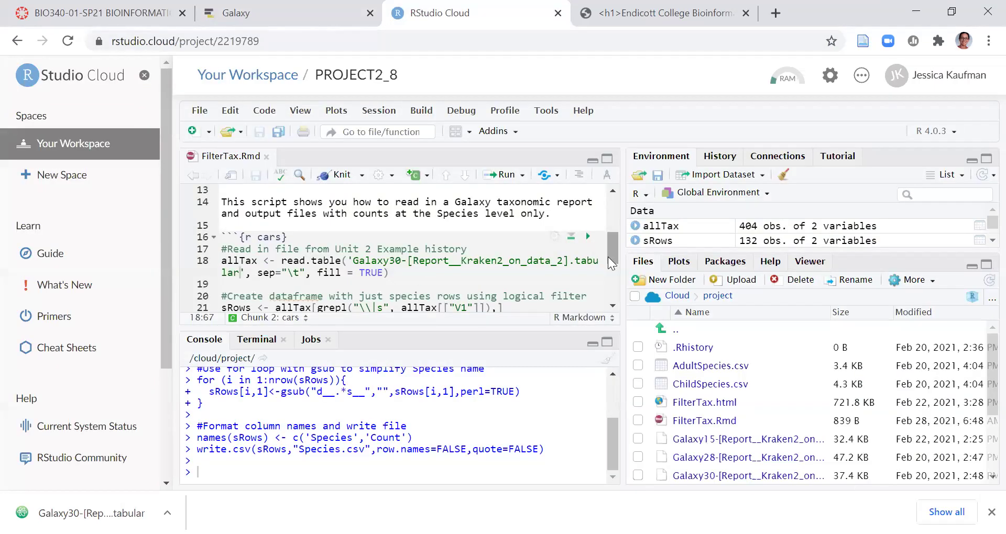
View the sRows data frame and review the FilterTax.Rmd code from the species filter to the write.csv line.
{"action": "left_click_drag", "start_coordinate": [611, 250], "coordinate": [611, 262]}
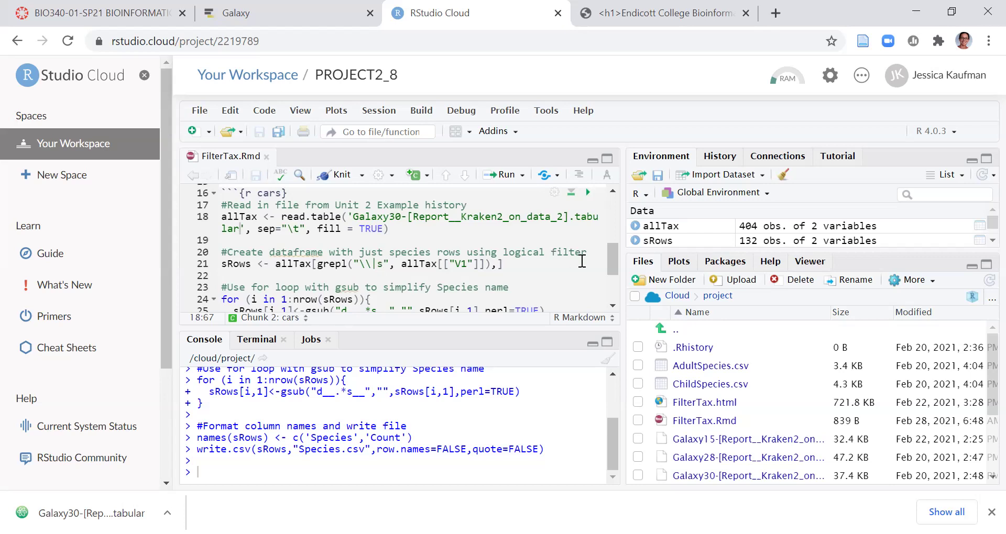
{"action": "left_click", "coordinate": [666, 242]}
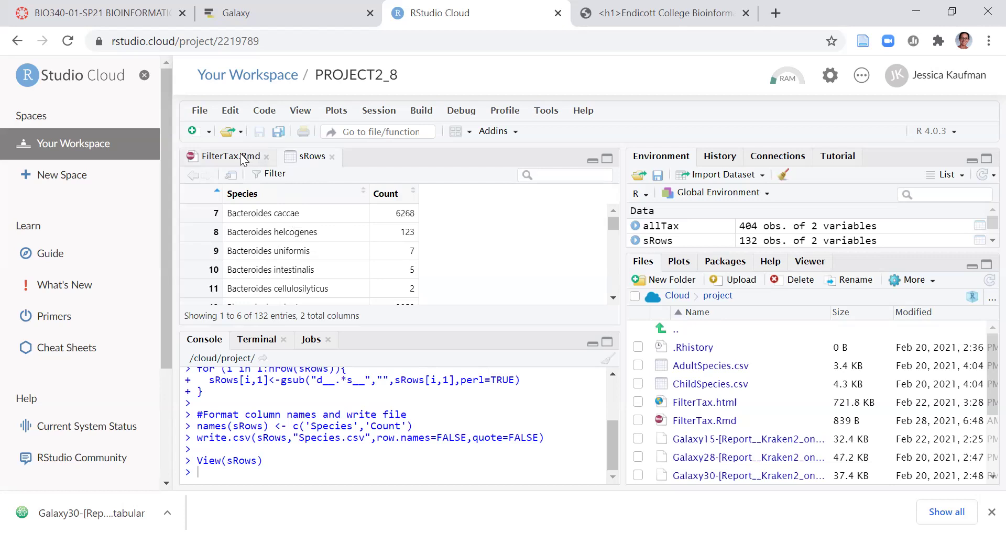
{"action": "left_click", "coordinate": [242, 158]}
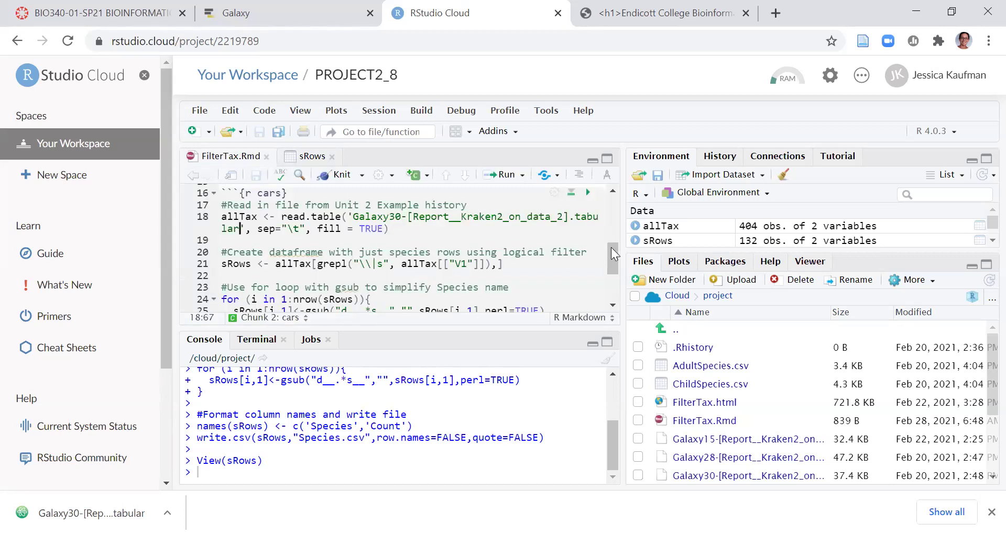
{"action": "left_click_drag", "start_coordinate": [609, 252], "coordinate": [607, 282]}
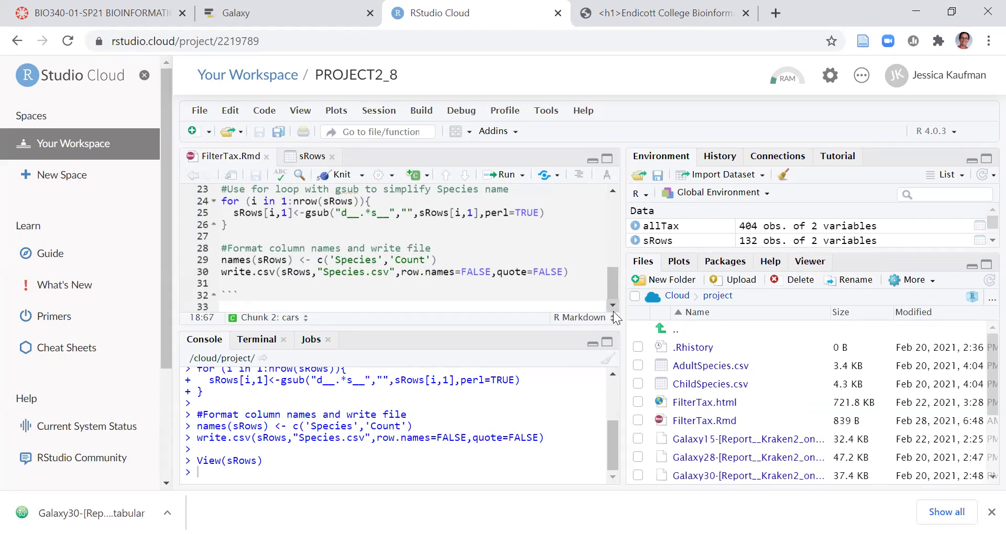
Rerun the whole current code chunk in FilterTax.Rmd to write the species table to Species.csv.
{"action": "left_click", "coordinate": [505, 255]}
{"action": "left_click", "coordinate": [509, 177]}
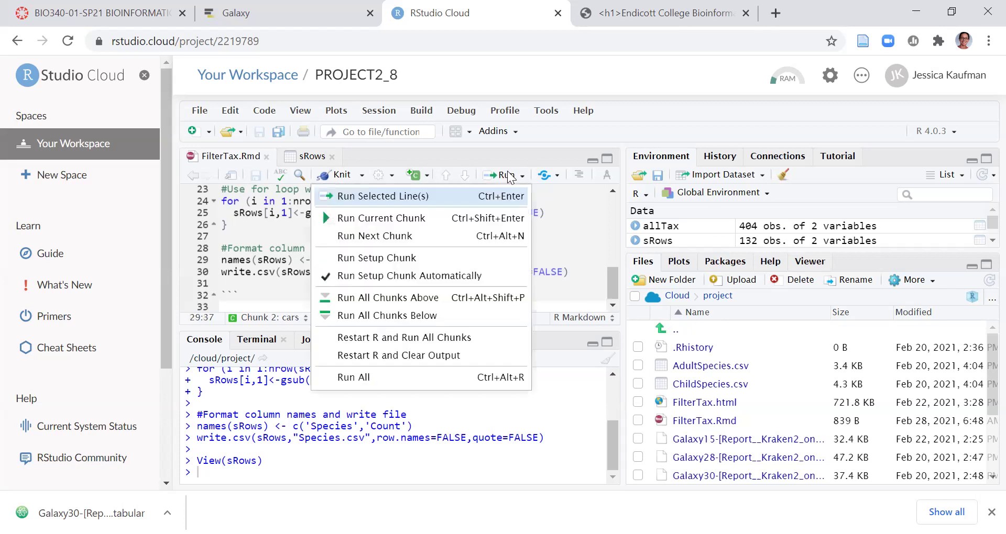
{"action": "left_click", "coordinate": [468, 218]}
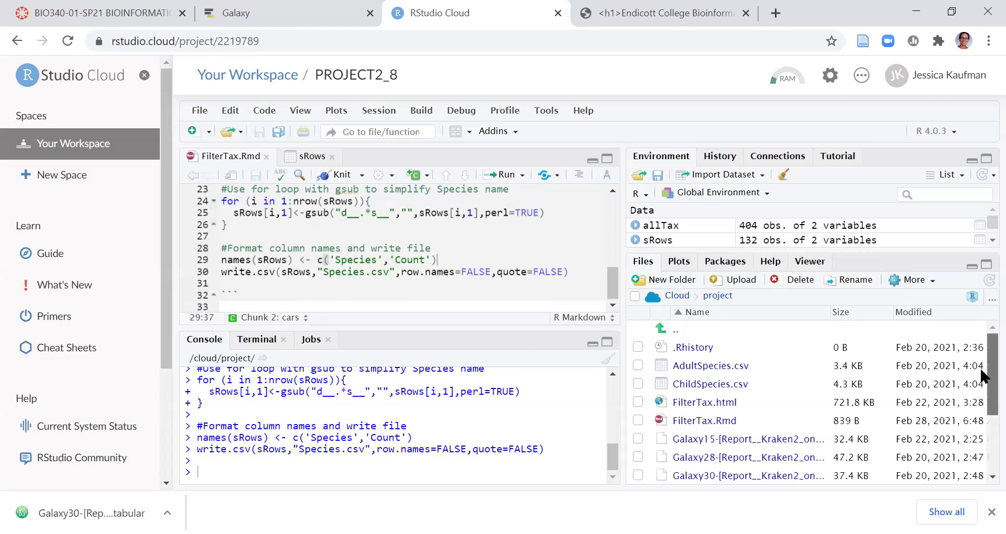
View the newly written Species.csv from the project files to check its Species and Count columns, and close it.
{"action": "left_click_drag", "start_coordinate": [982, 375], "coordinate": [981, 437]}
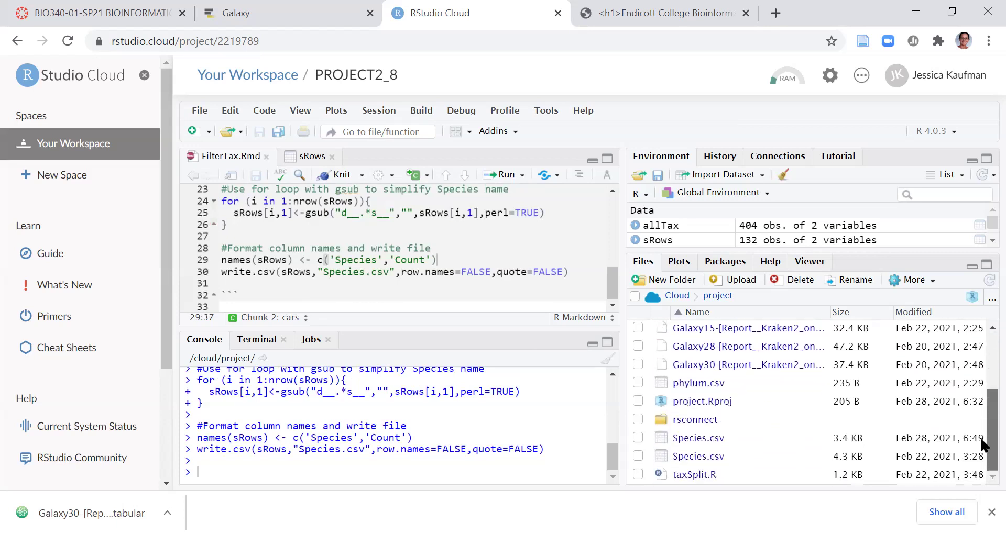
{"action": "left_click", "coordinate": [690, 444]}
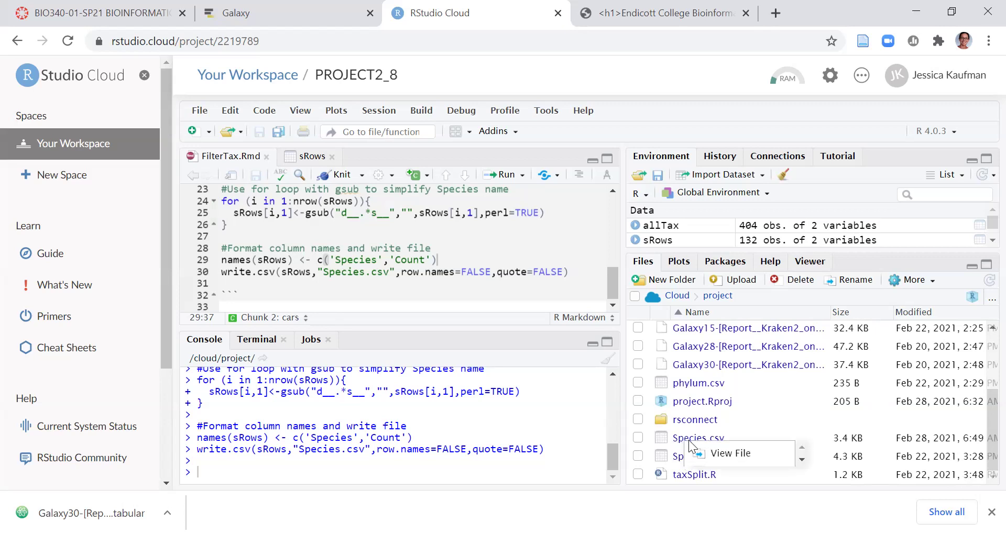
{"action": "left_click", "coordinate": [712, 454]}
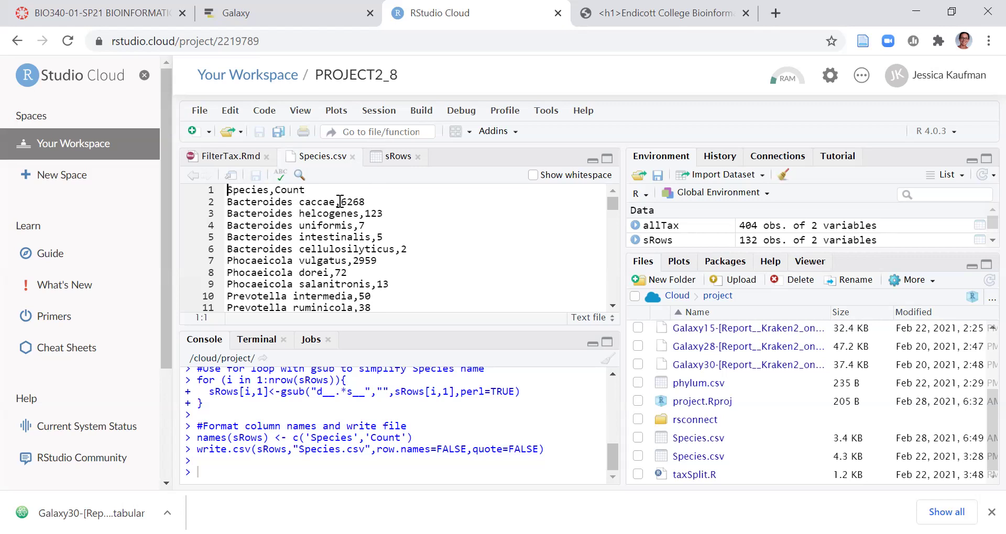
{"action": "left_click", "coordinate": [352, 157]}
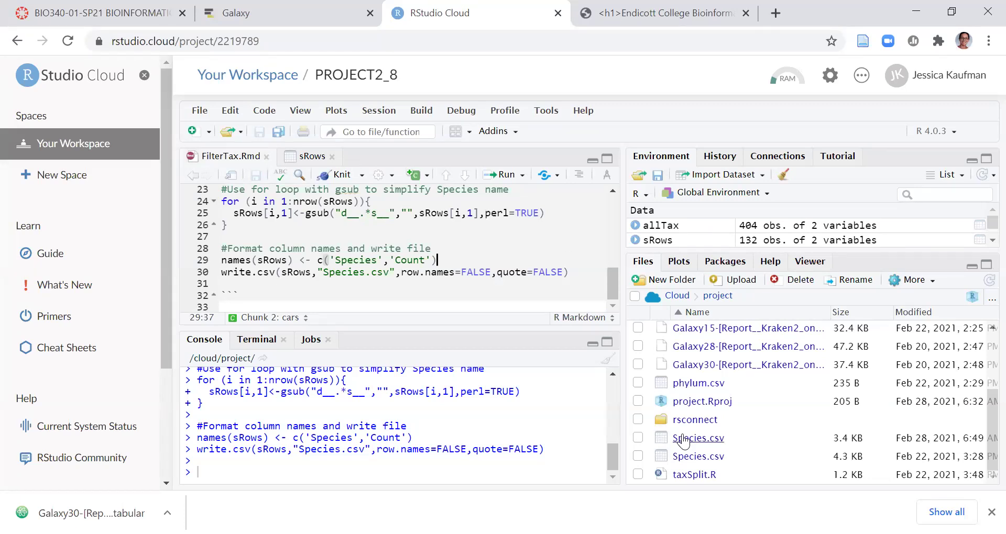
Export the newly written Species.csv from the project files to the computer, keeping the name Species.csv.
{"action": "left_click", "coordinate": [637, 438]}
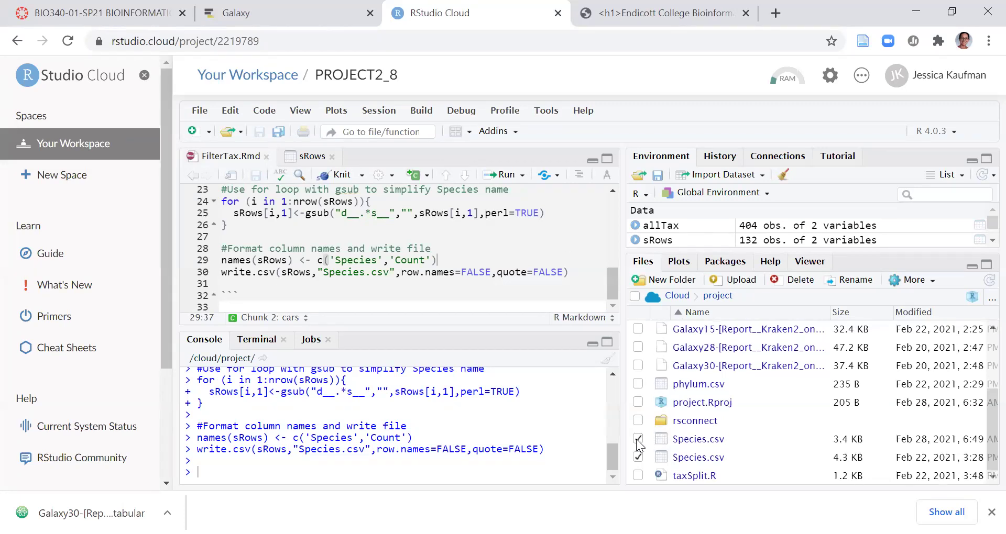
{"action": "left_click", "coordinate": [904, 280]}
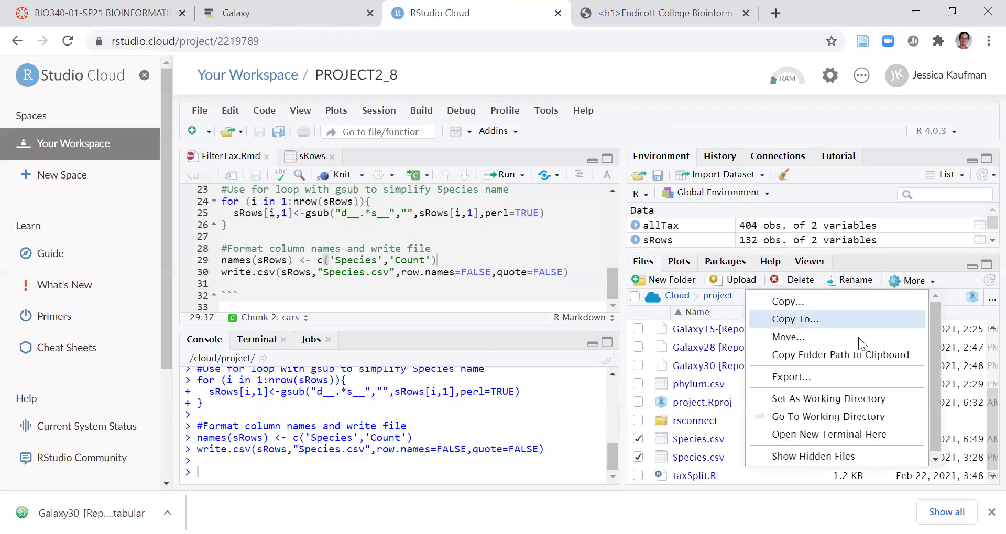
{"action": "left_click", "coordinate": [838, 376]}
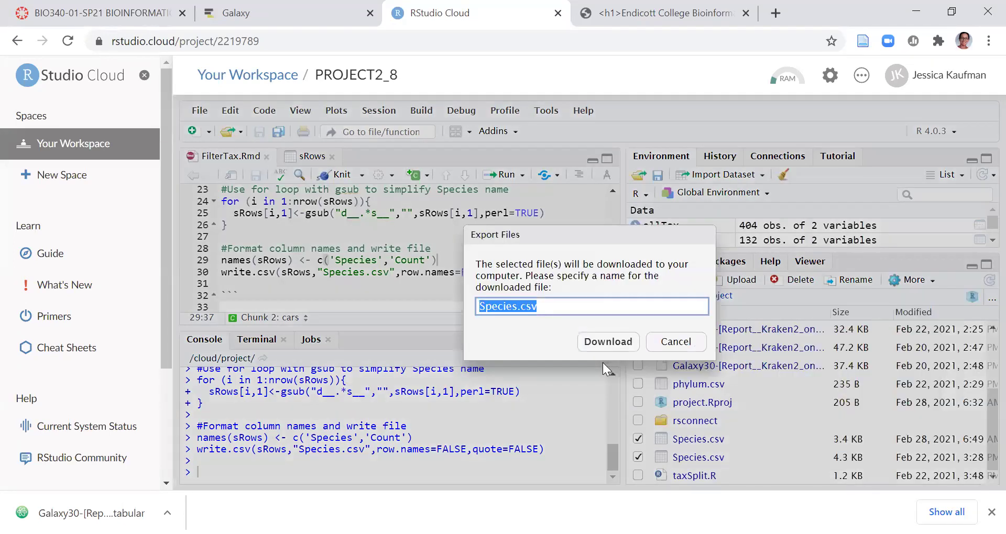
{"action": "left_click", "coordinate": [605, 344]}
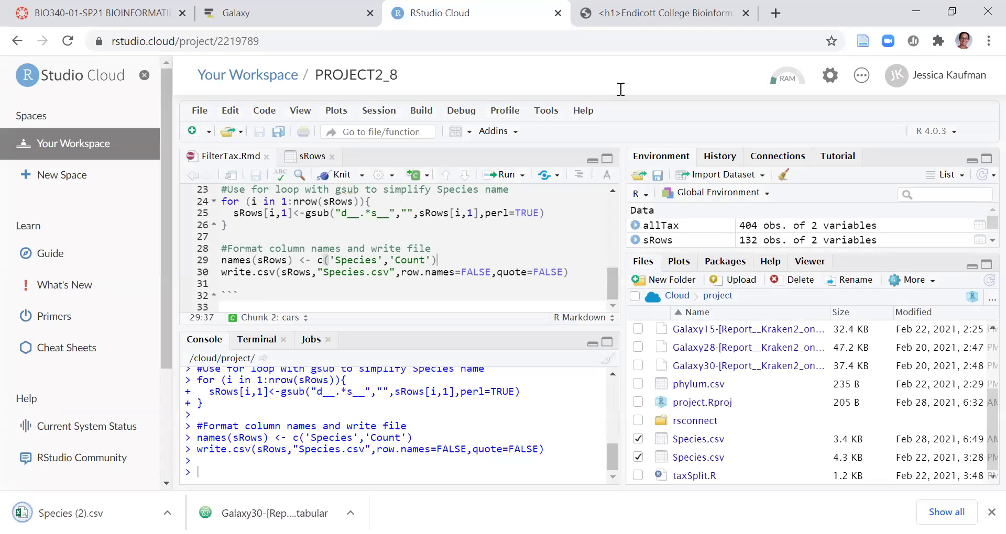
Switch to the Microbiome Diversity Calculator, reload the disconnected page, and upload Species (2).csv from Downloads as the species report.
{"action": "left_click", "coordinate": [637, 14]}
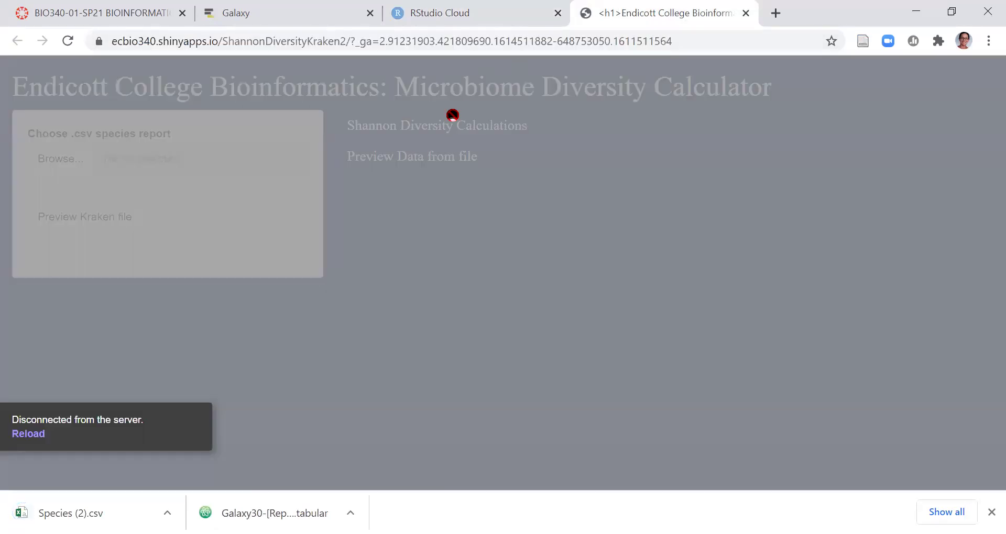
{"action": "left_click", "coordinate": [67, 41]}
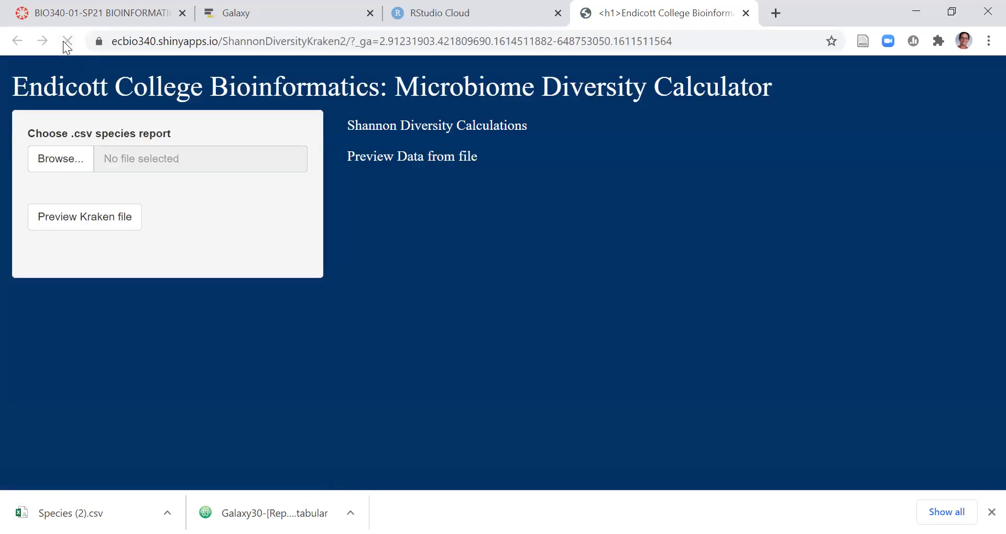
{"action": "left_click", "coordinate": [76, 171]}
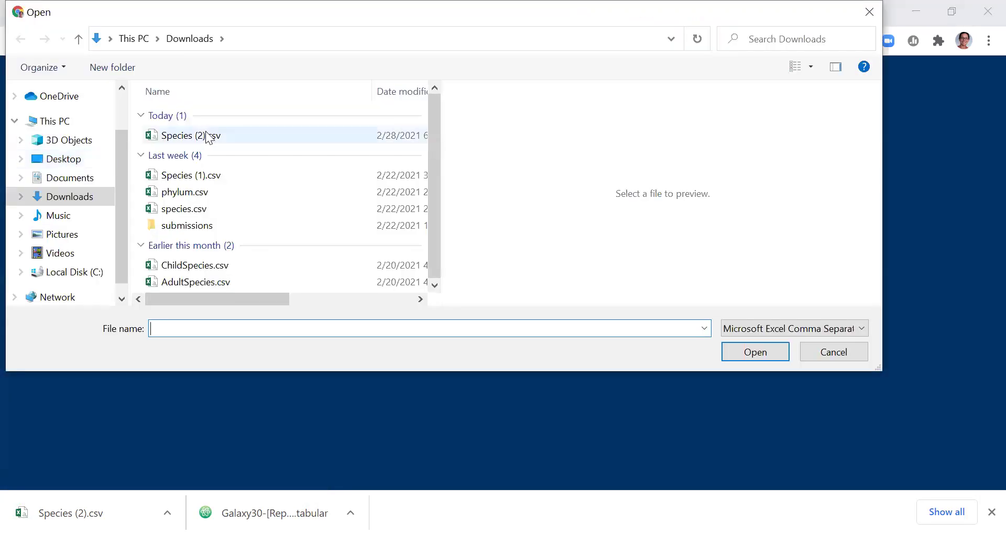
{"action": "left_click", "coordinate": [208, 138]}
{"action": "left_click", "coordinate": [742, 359]}
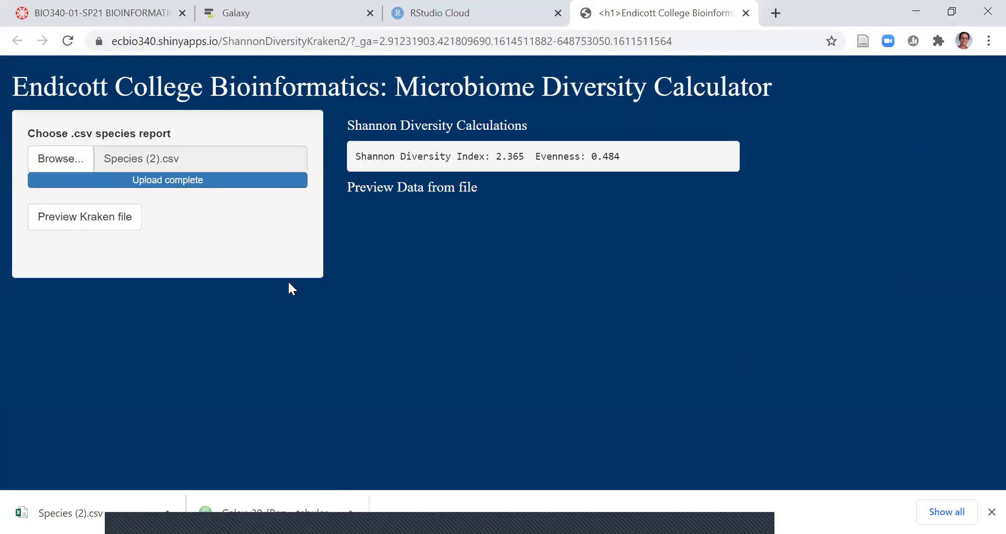
Preview the uploaded Kraken file's species counts and examine the calculated Shannon Diversity Index and Evenness.
{"action": "left_click", "coordinate": [88, 224]}
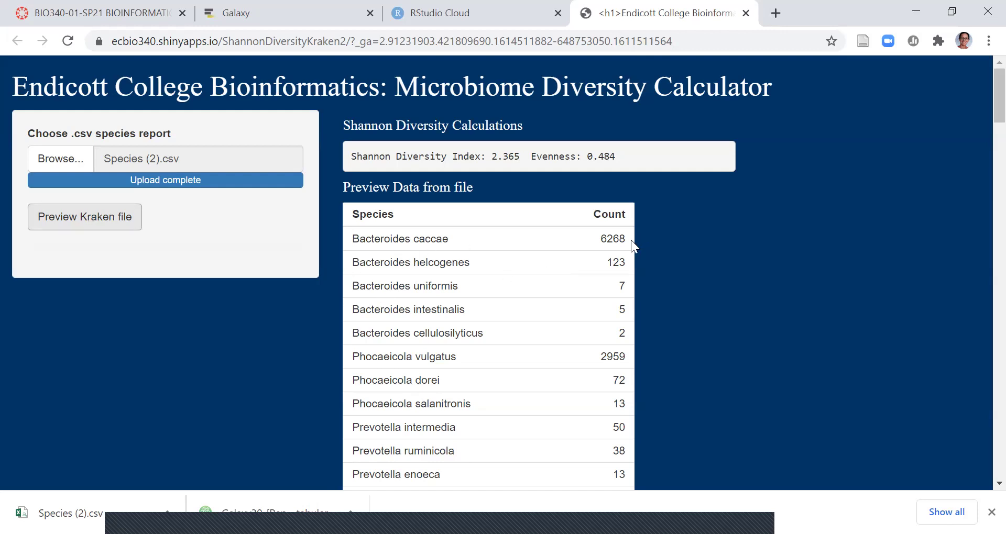
{"action": "left_click_drag", "start_coordinate": [492, 157], "coordinate": [521, 158]}
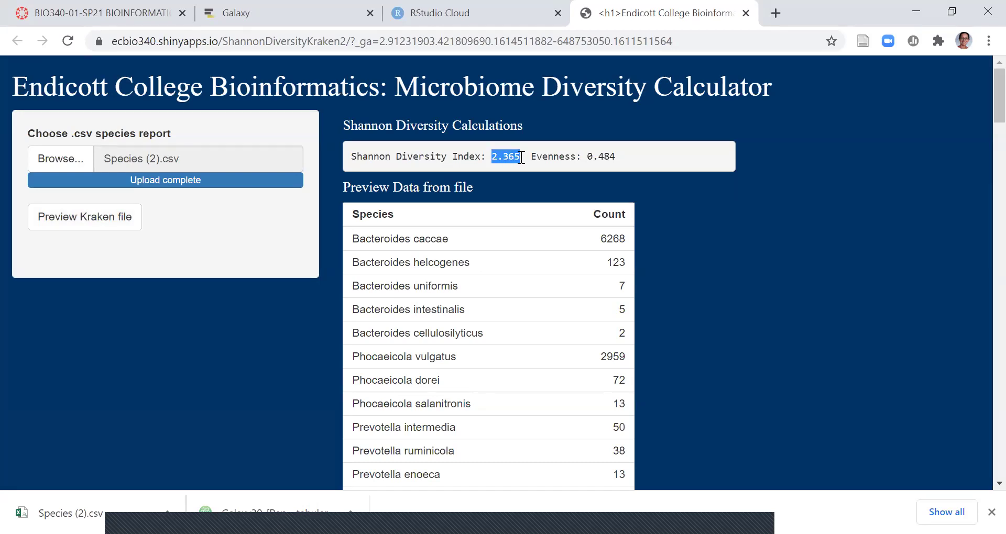
{"action": "left_click", "coordinate": [521, 157]}
{"action": "left_click_drag", "start_coordinate": [492, 157], "coordinate": [521, 158]}
{"action": "left_click", "coordinate": [608, 157]}
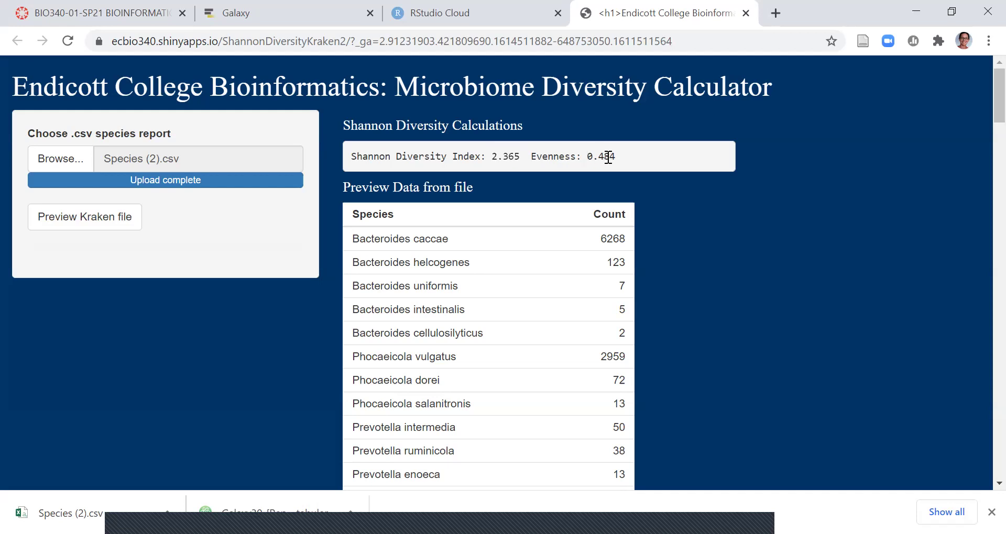